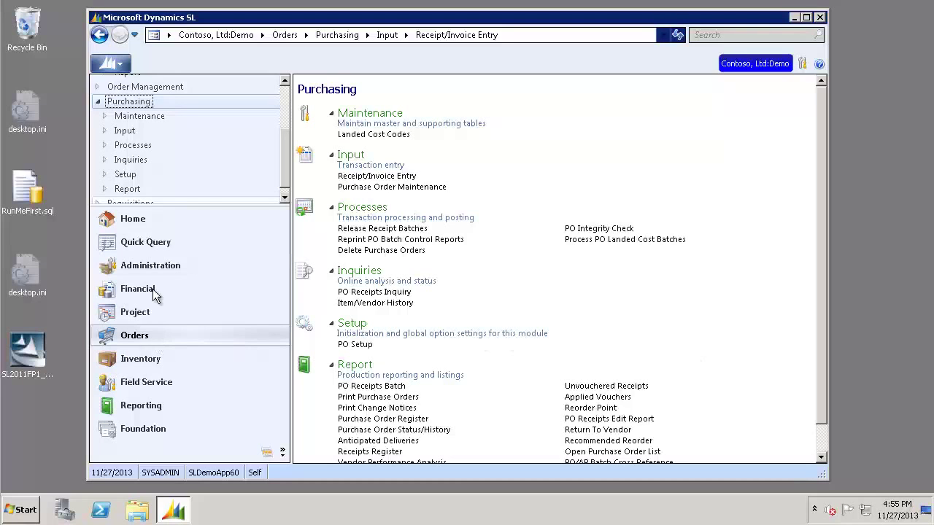
# Step: Start the Order Management Process Manager and minimize its window while it keeps running
pyautogui.click(183, 87)
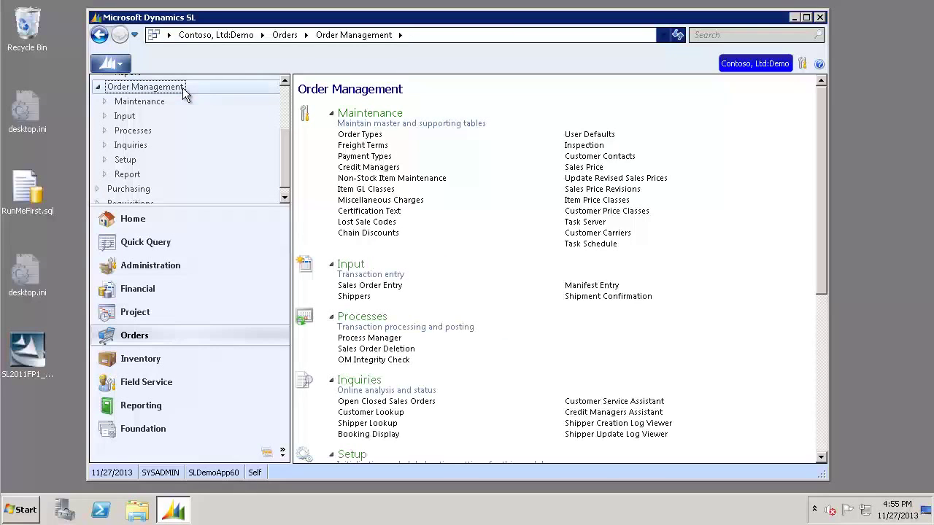
pyautogui.click(364, 338)
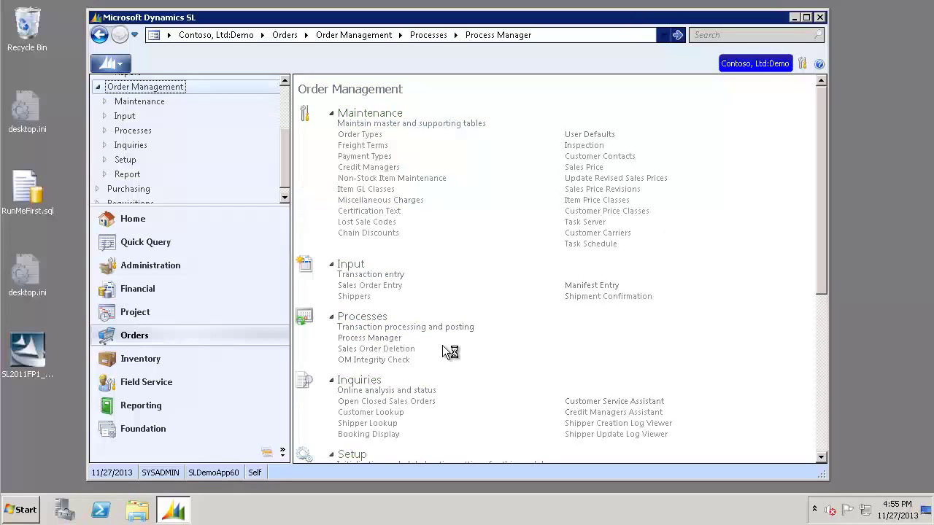
pyautogui.click(480, 309)
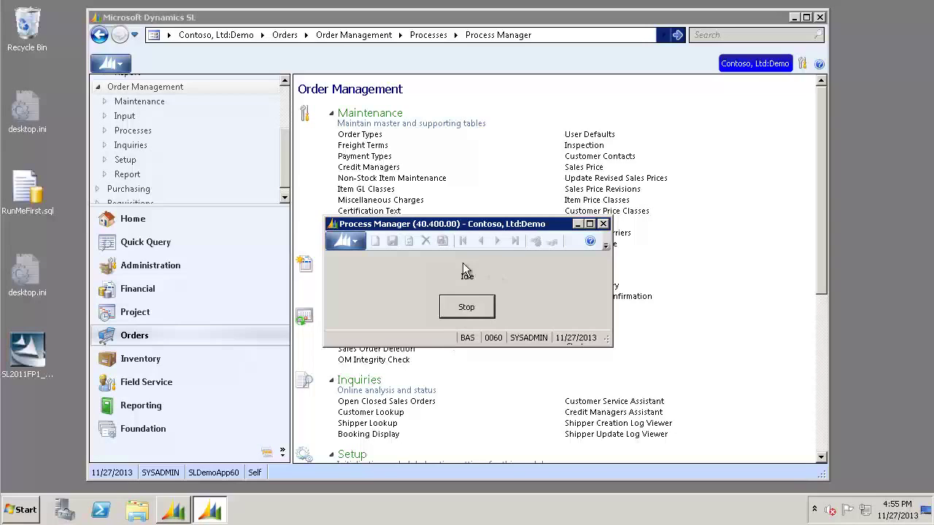
pyautogui.click(577, 224)
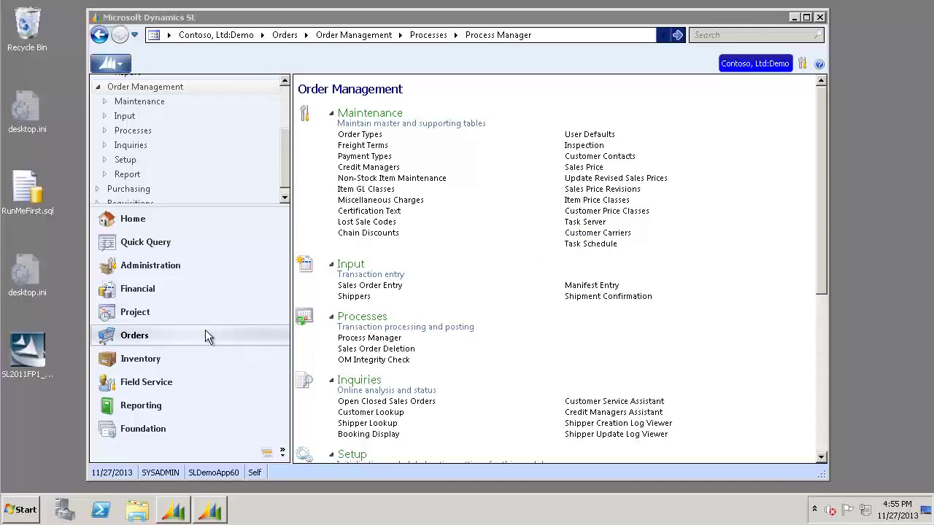
# Step: Open Purchase Order Maintenance under Purchasing and choose the first vendor in the vendor list for a new regular purchase order
pyautogui.click(139, 190)
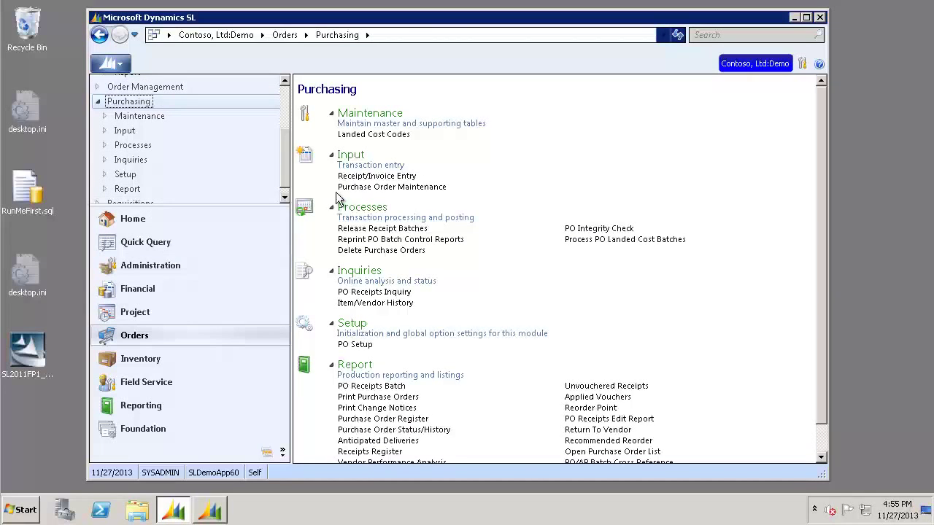
pyautogui.click(407, 188)
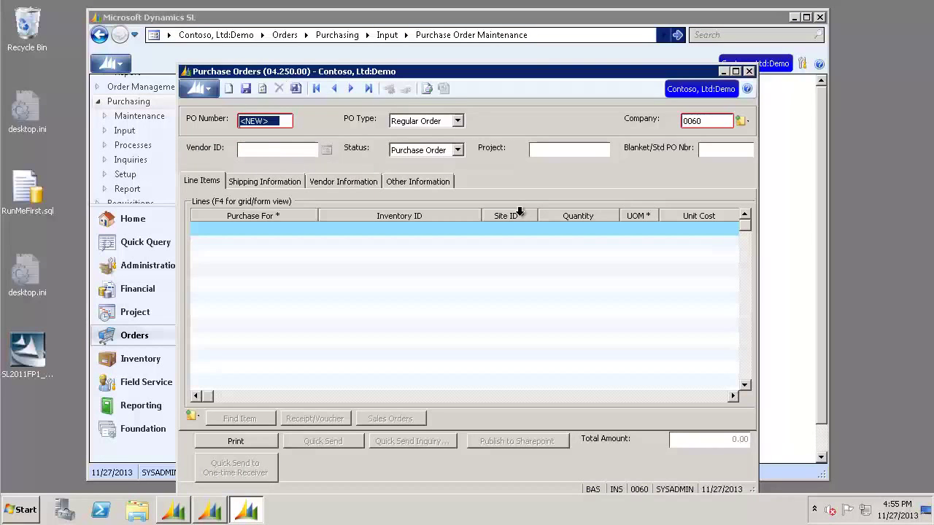
pyautogui.click(312, 154)
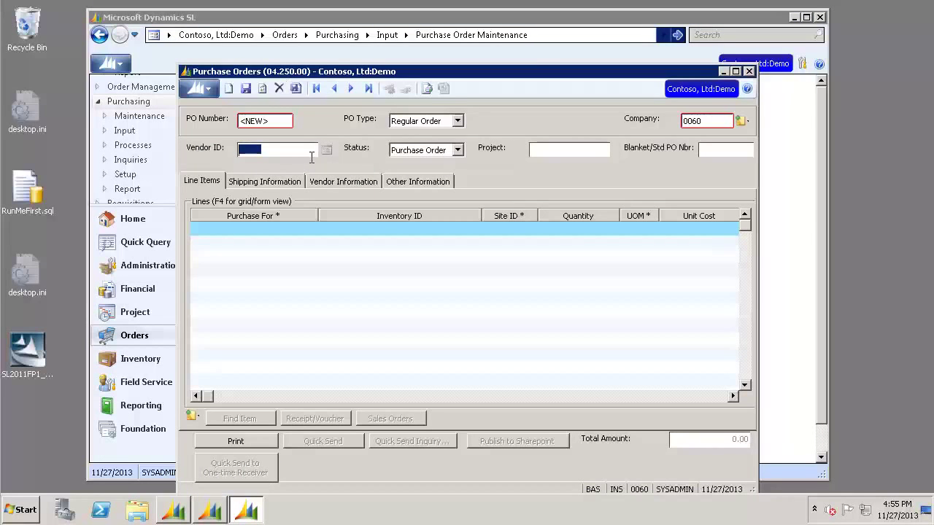
pyautogui.press('F3')
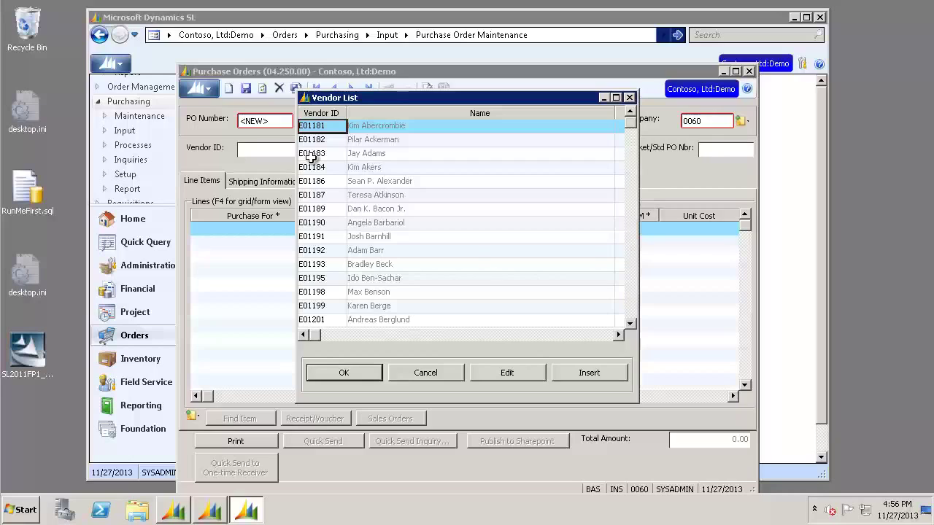
pyautogui.press('Return')
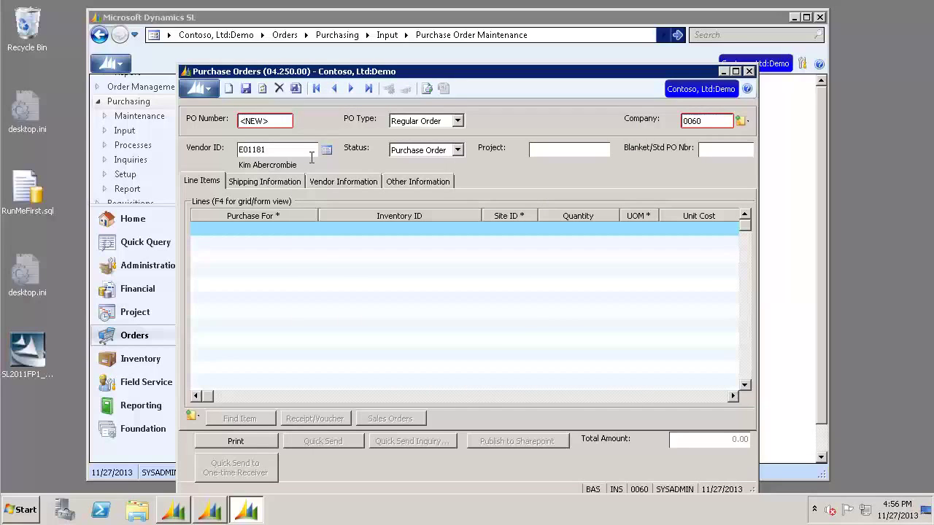
# Step: Begin a Goods for Inventory line on the purchase order and select item 0RBOLT (Carriage Bolts)
pyautogui.press('Tab')
pyautogui.press('Tab')
pyautogui.press('Tab')
pyautogui.press('Tab')
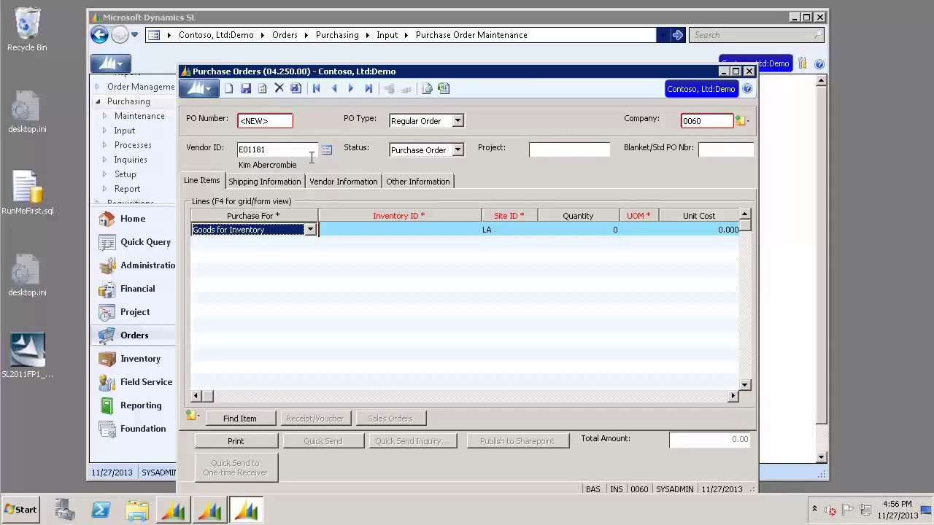
pyautogui.press('Tab')
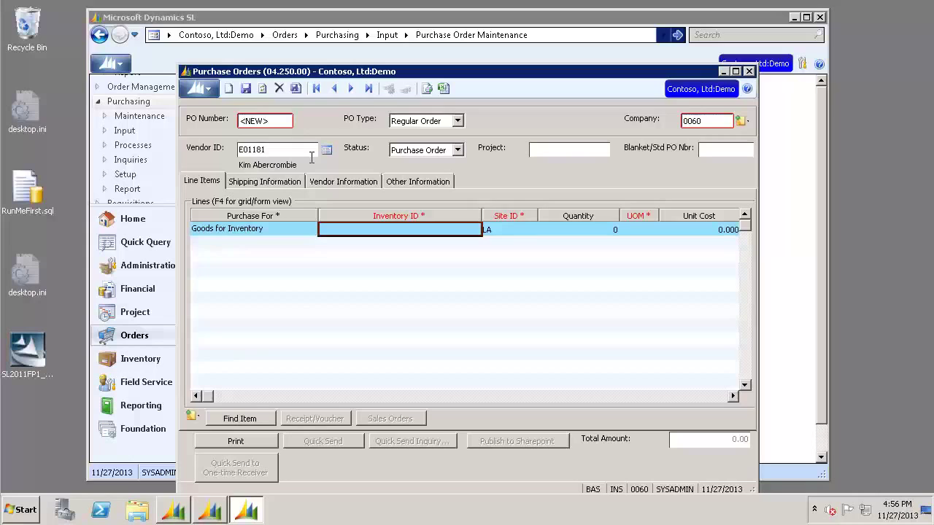
pyautogui.press('F3')
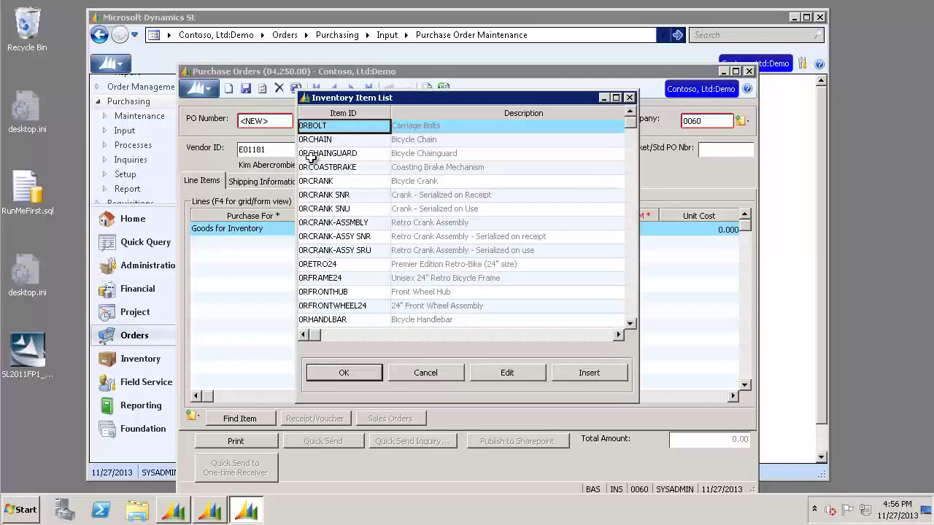
pyautogui.press('Return')
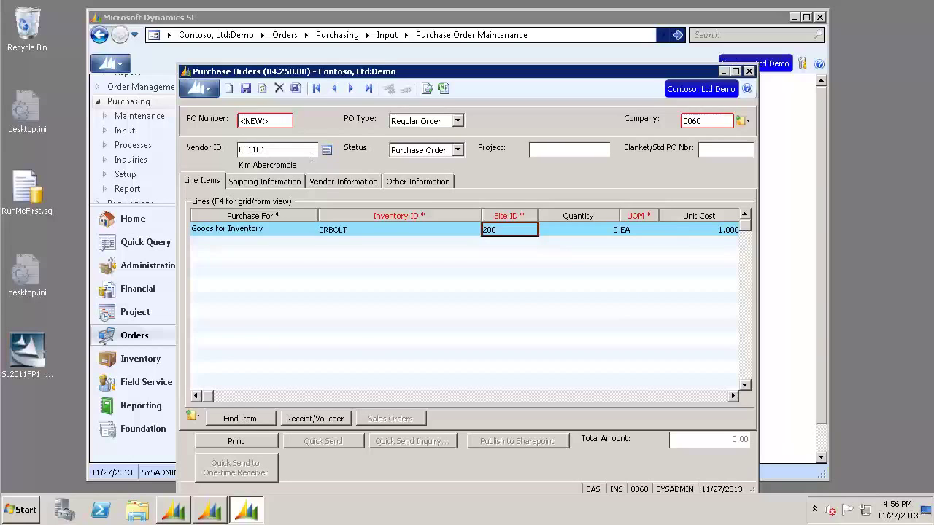
# Step: Set the 0RBOLT line's quantity to 2 and accept the defaults in all its remaining fields
pyautogui.press('Tab')
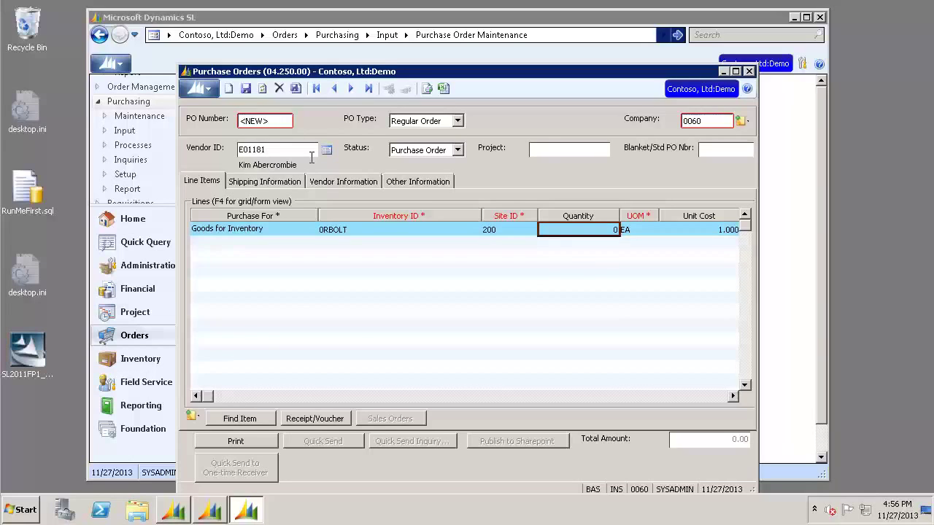
pyautogui.write('2')
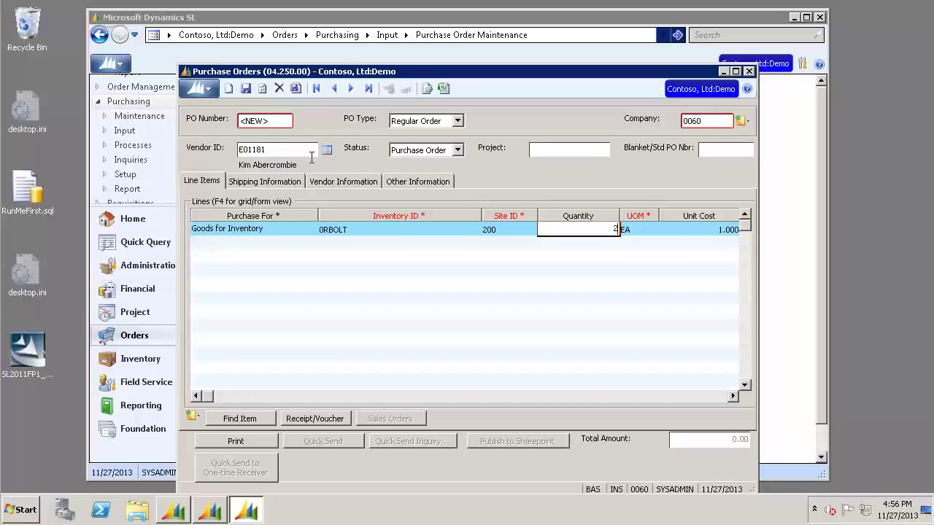
pyautogui.press('Tab')
pyautogui.press('Tab')
pyautogui.press('Tab')
pyautogui.press('Tab')
pyautogui.press('Tab')
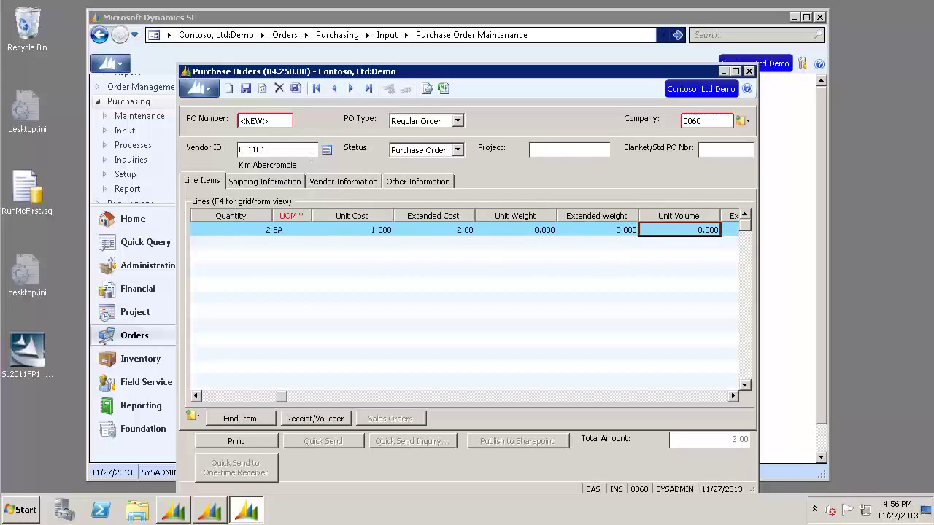
pyautogui.press('Tab')
pyautogui.press('Tab')
pyautogui.press('Tab')
pyautogui.press('Tab')
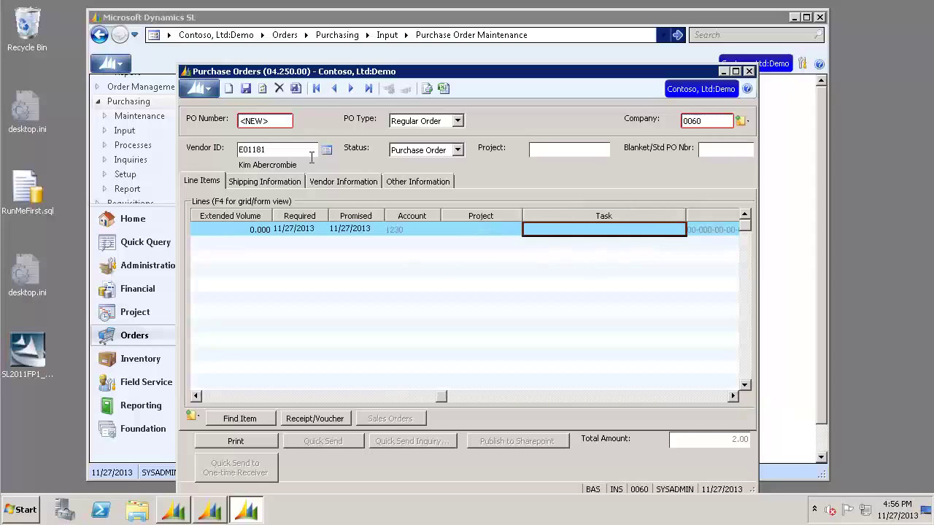
pyautogui.press('Tab')
pyautogui.press('Tab')
pyautogui.press('Tab')
pyautogui.press('Tab')
pyautogui.press('Tab')
pyautogui.press('Tab')
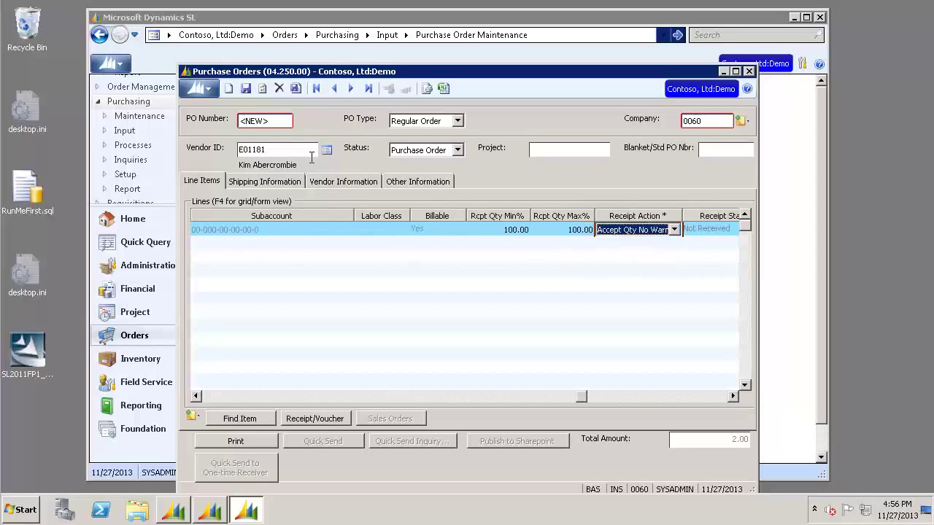
pyautogui.press('Tab')
pyautogui.press('Tab')
pyautogui.press('Tab')
pyautogui.press('Tab')
pyautogui.press('Tab')
pyautogui.press('Tab')
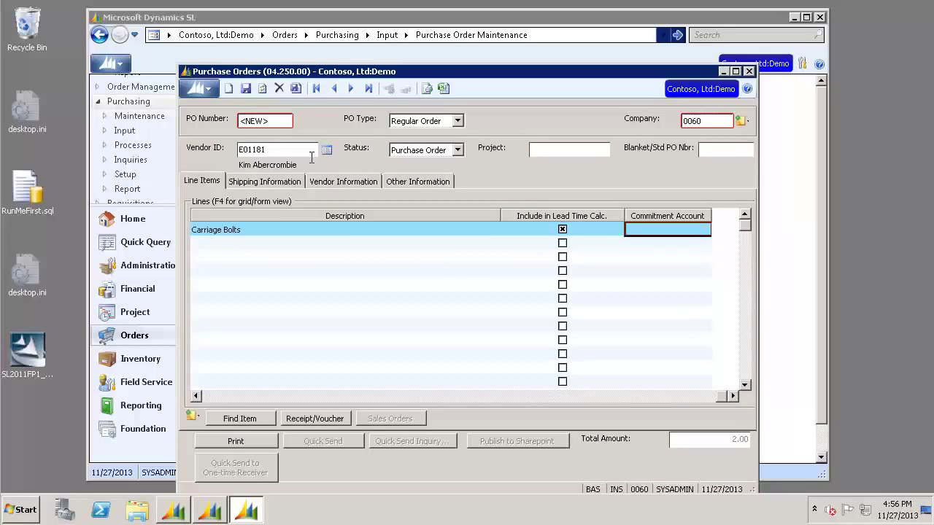
pyautogui.press('Tab')
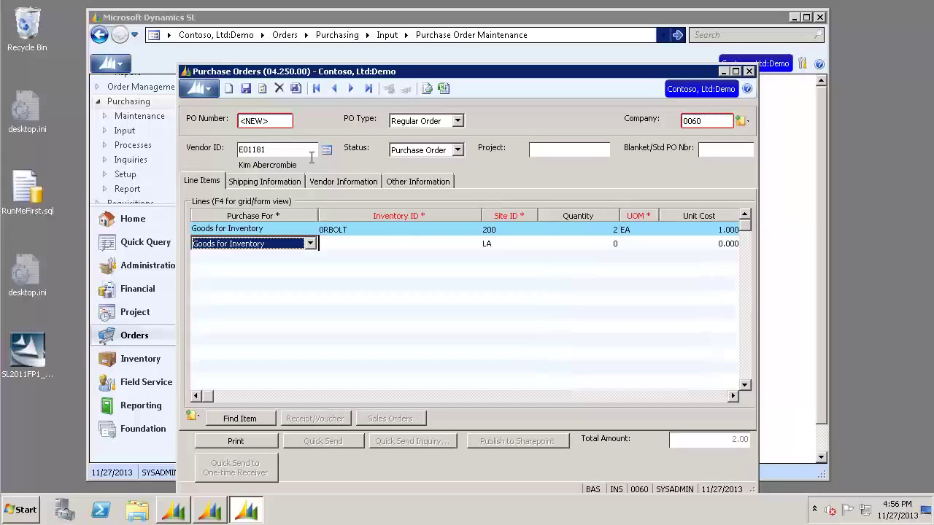
# Step: Save and finish the purchase order, and close the Purchase Orders window
pyautogui.click(245, 88)
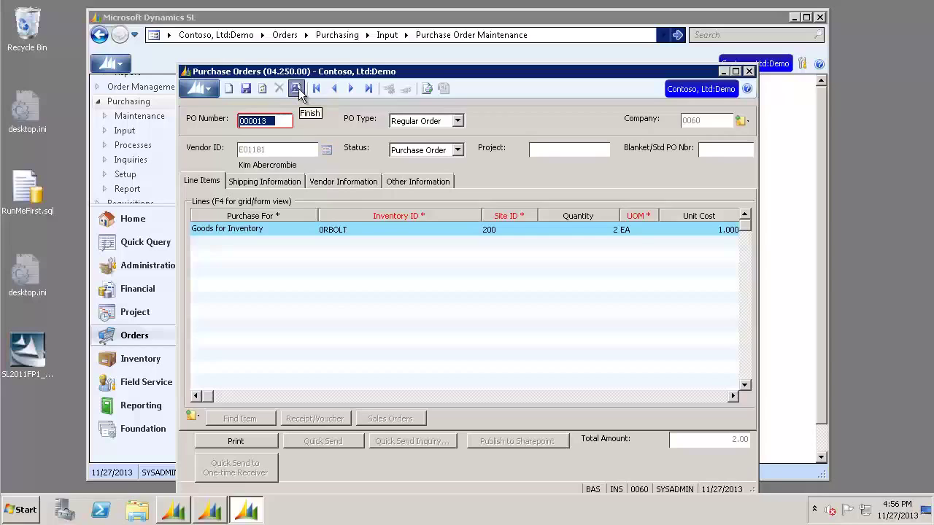
pyautogui.click(296, 88)
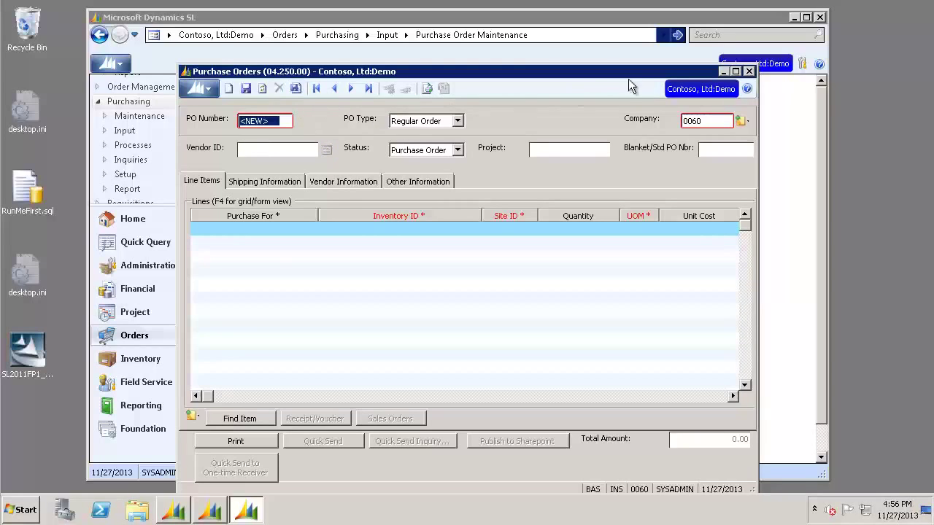
pyautogui.click(748, 70)
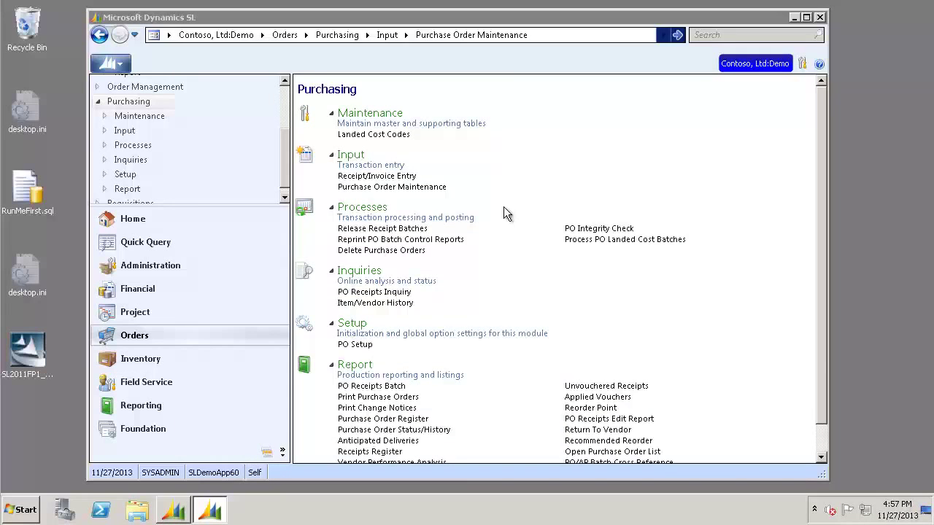
# Step: Open Receipt/Invoice Entry and load the newly created purchase order into the receipt
pyautogui.click(380, 176)
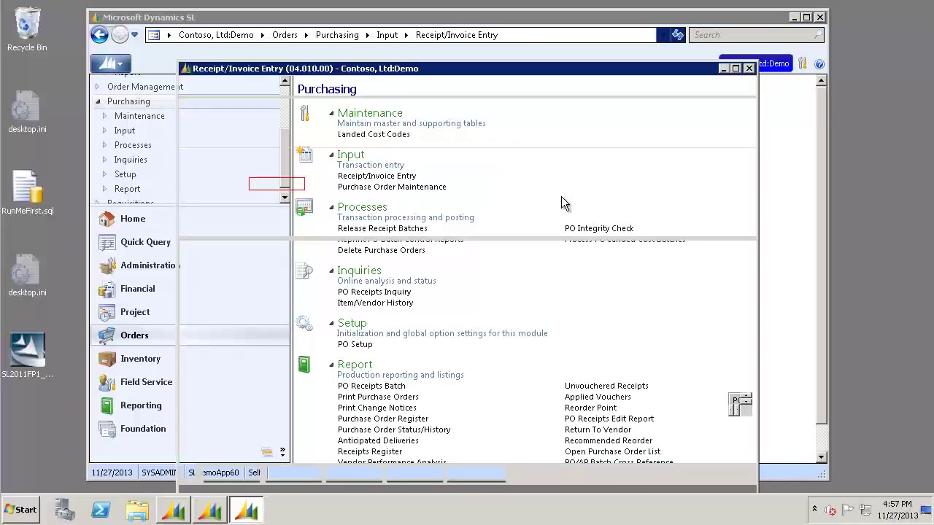
pyautogui.click(421, 203)
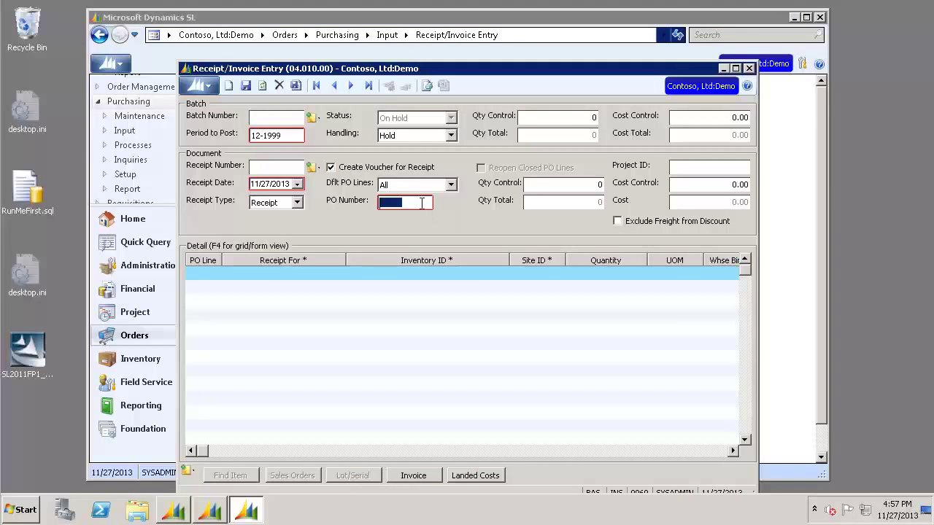
pyautogui.click(421, 204)
pyautogui.press('F3')
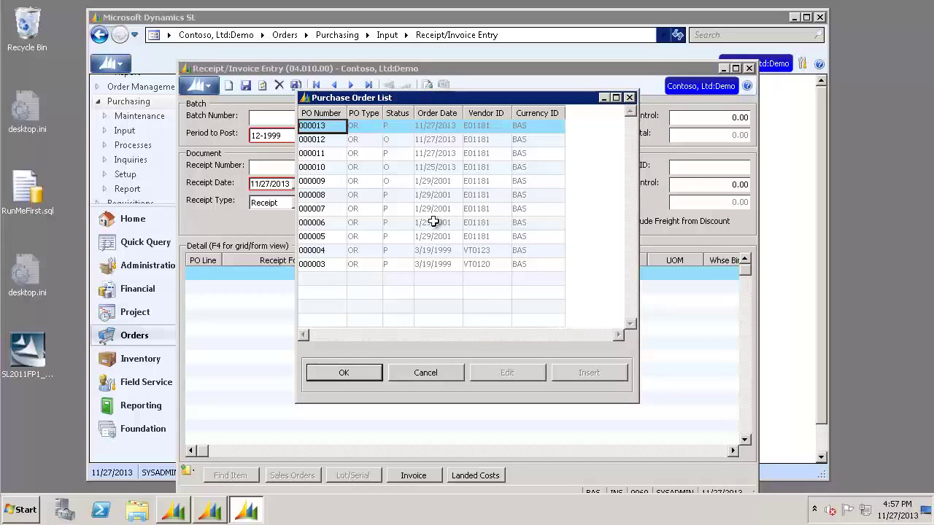
pyautogui.click(346, 372)
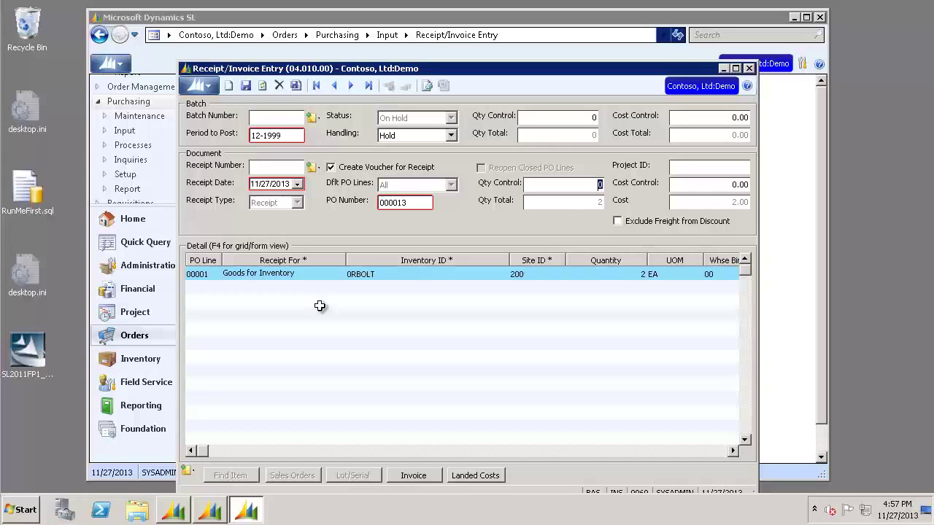
# Step: Set the quantity control to 2 and the cost control to 2.00 for both the receipt document and the batch
pyautogui.write('2')
pyautogui.press('Tab')
pyautogui.press('Tab')
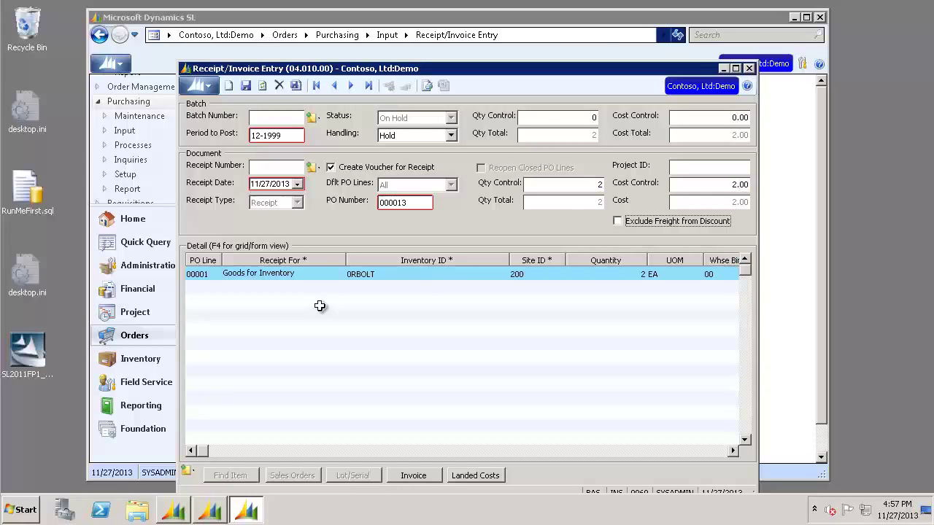
pyautogui.click(586, 116)
pyautogui.write('2')
pyautogui.press('Tab')
pyautogui.write('2')
pyautogui.press('Tab')
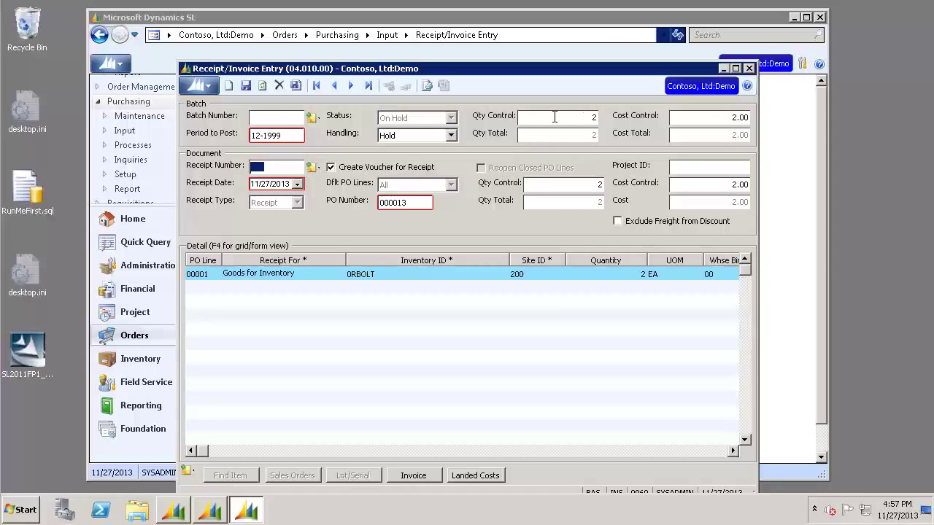
# Step: Set the batch handling to Release Now and save the receipt
pyautogui.click(451, 136)
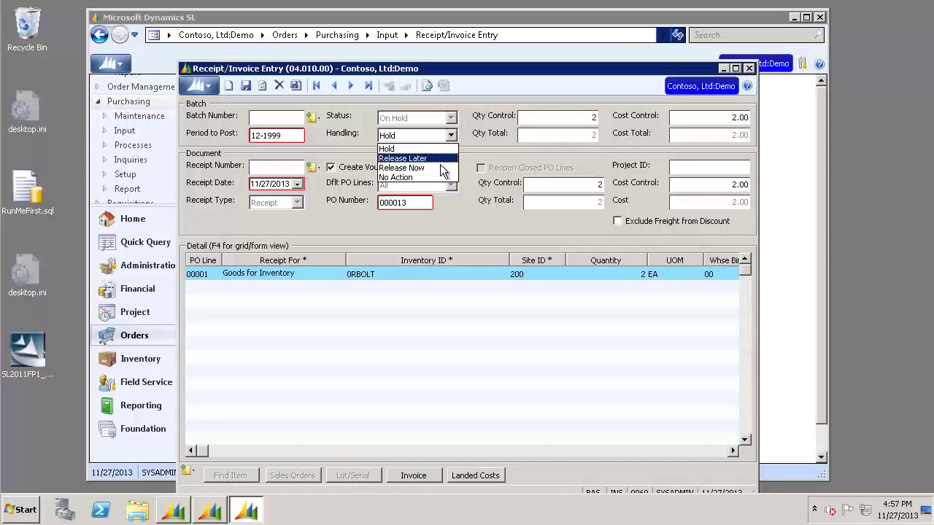
pyautogui.click(440, 168)
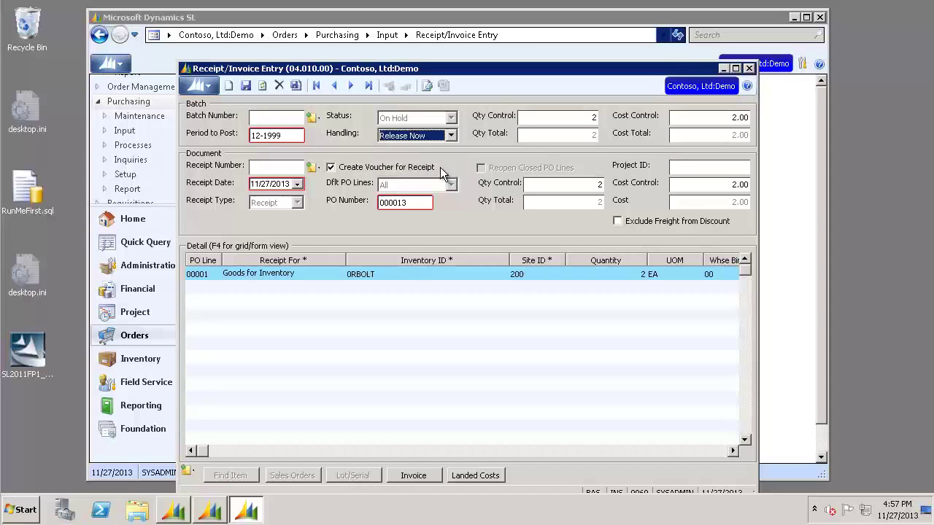
pyautogui.click(246, 86)
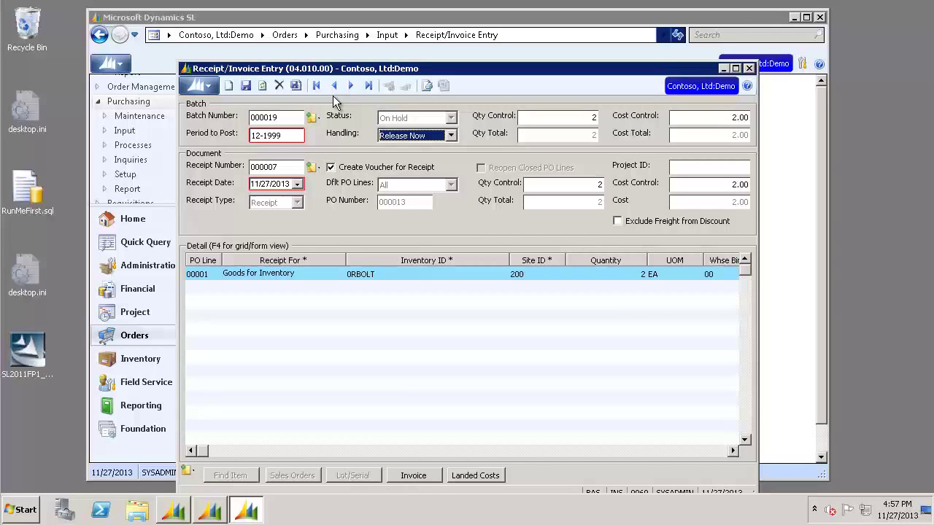
# Step: Finish the receipt entry at the Batch insert level to release the batch, and dismiss the process status
pyautogui.click(297, 86)
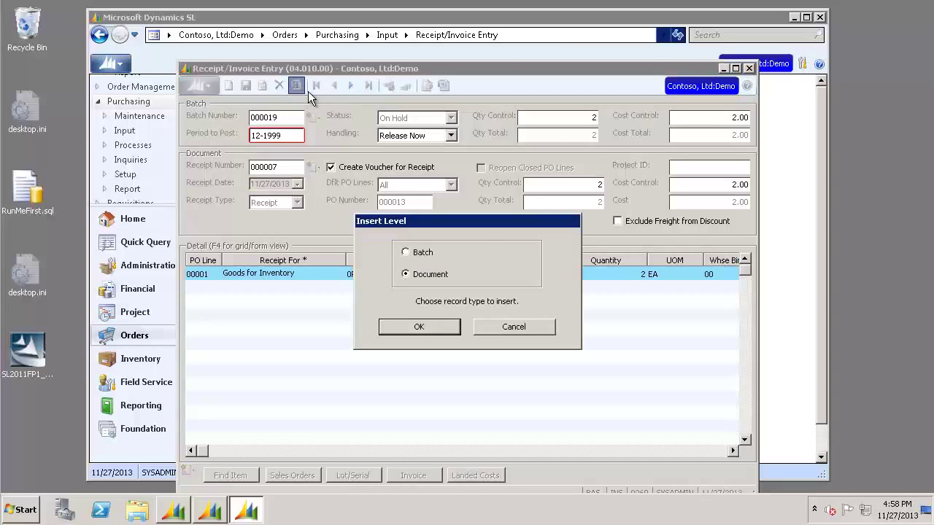
pyautogui.click(406, 251)
pyautogui.click(441, 326)
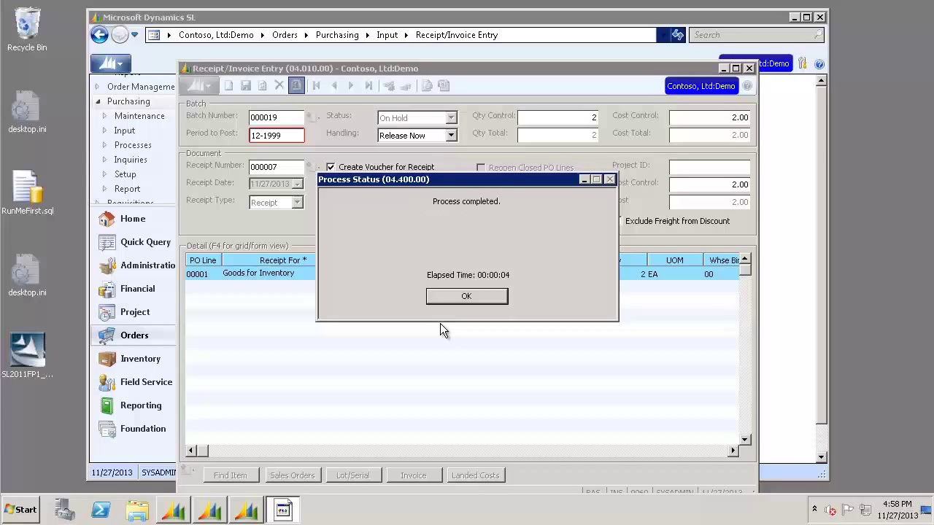
pyautogui.click(484, 296)
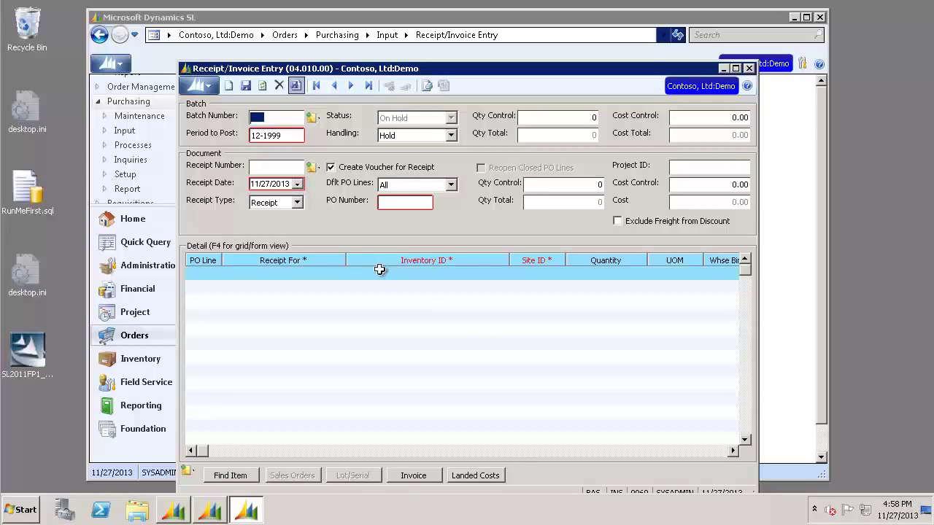
# Step: Set the receipt type to Return and choose the previously received purchase order as its PO number
pyautogui.click(297, 203)
pyautogui.click(292, 222)
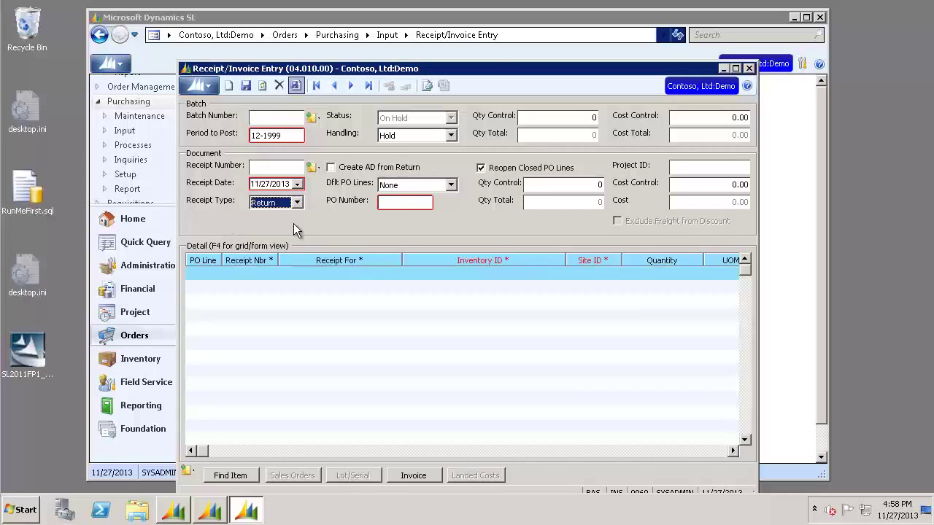
pyautogui.click(389, 202)
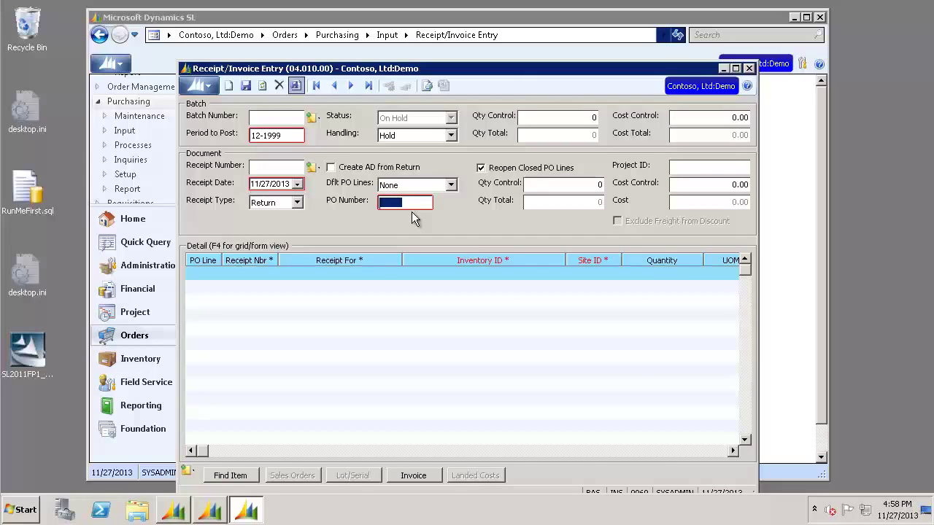
pyautogui.press('F3')
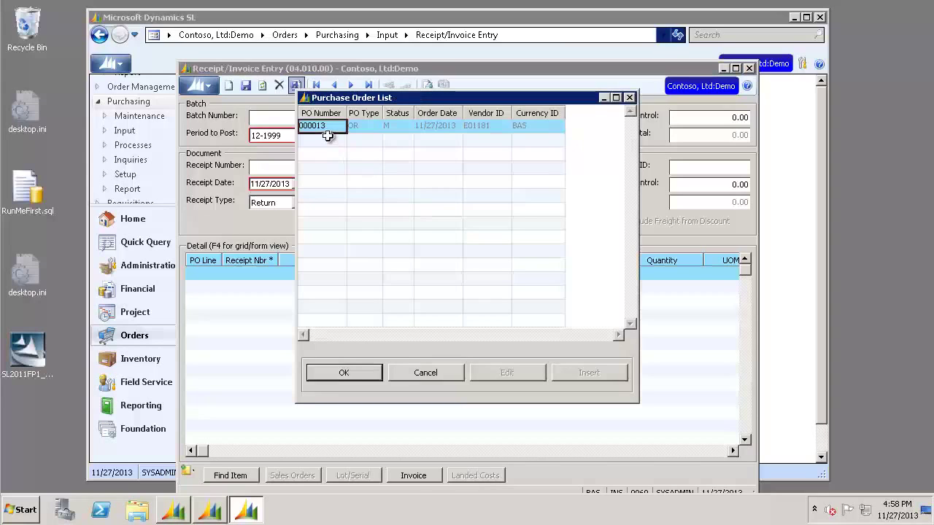
pyautogui.click(358, 374)
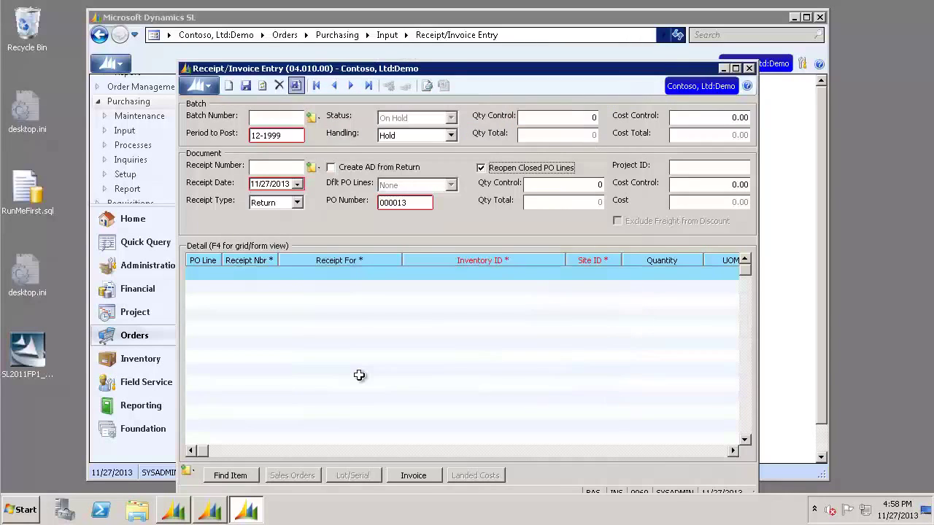
# Step: Add purchase order line 00001 for inventory item 0RBOLT to the return's detail grid using the PO line lookup
pyautogui.click(209, 271)
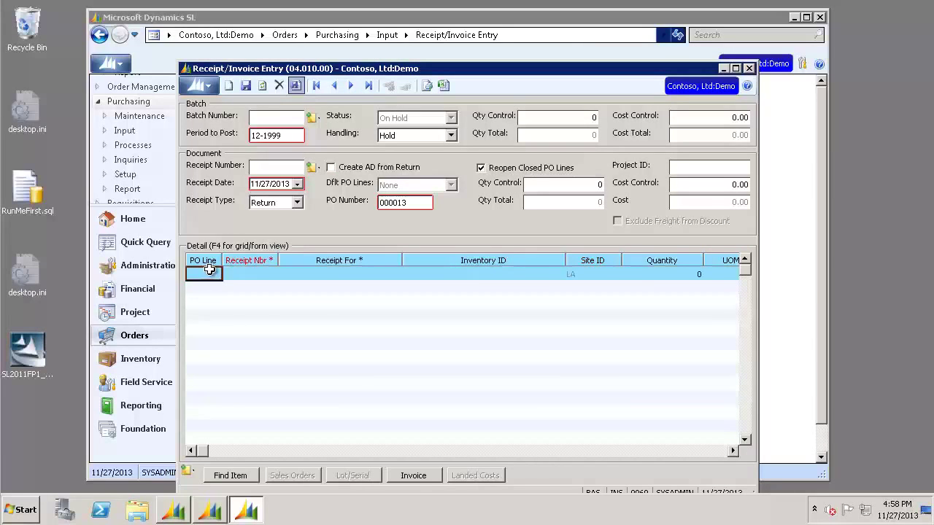
pyautogui.press('F3')
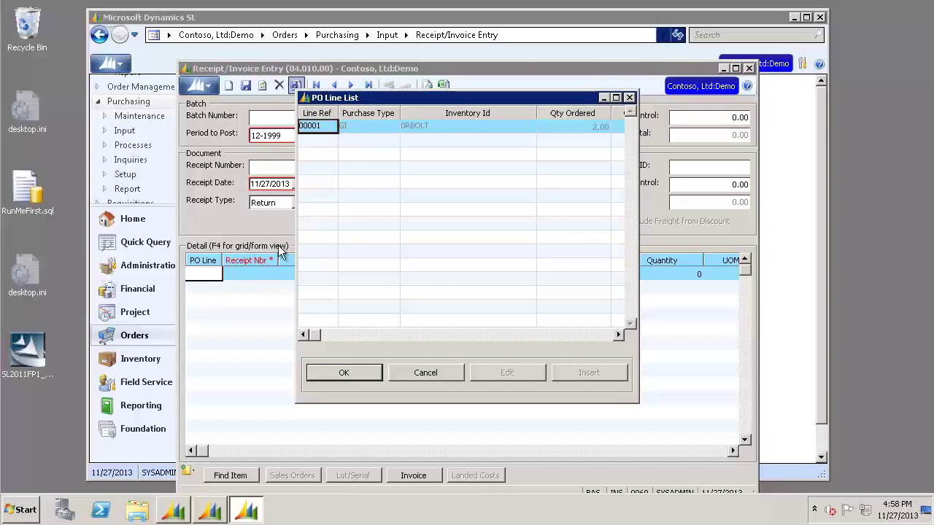
pyautogui.click(344, 373)
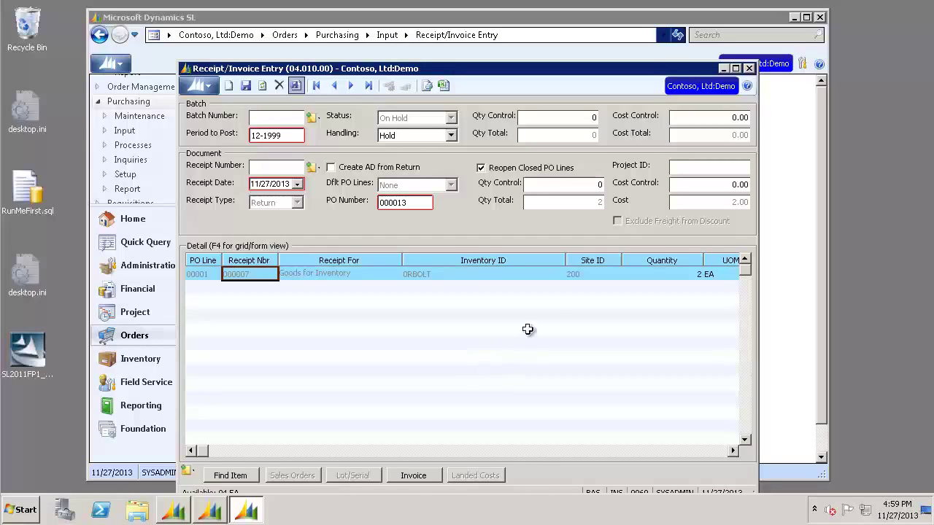
# Step: Set the quantity control to 2 and the cost control to 2.00 for both the return document and its batch
pyautogui.click(596, 183)
pyautogui.write('2')
pyautogui.press('Tab')
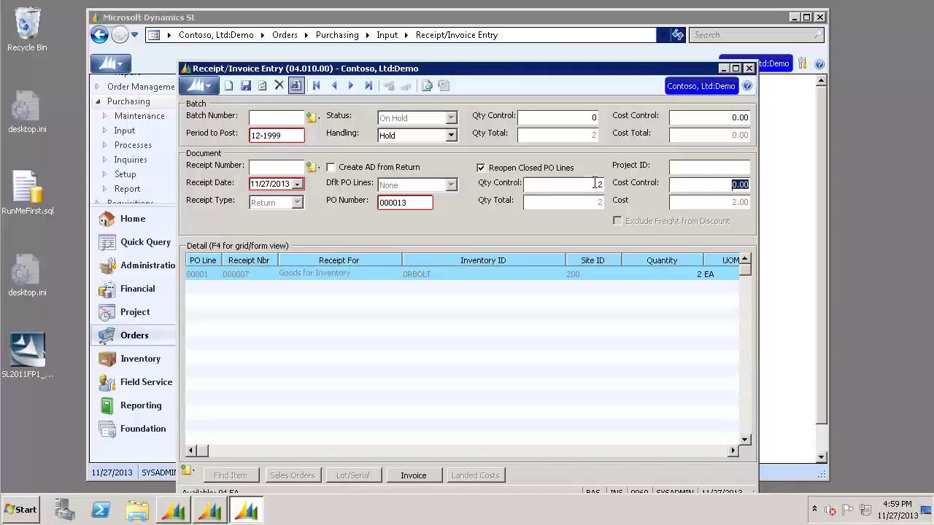
pyautogui.write('2')
pyautogui.click(579, 117)
pyautogui.write('2')
pyautogui.press('Tab')
pyautogui.write('2')
pyautogui.press('Tab')
# Step: Set the return batch's handling to Release Now and save the return
pyautogui.click(451, 135)
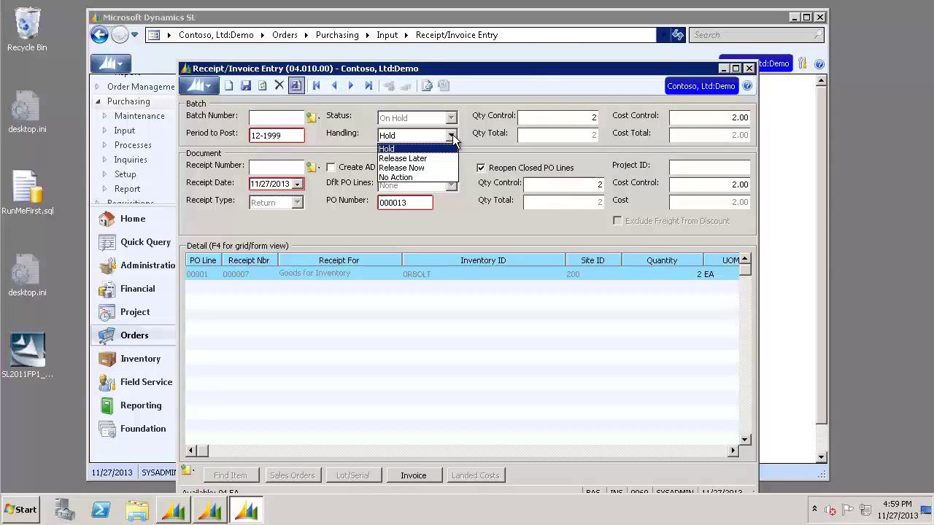
pyautogui.click(437, 168)
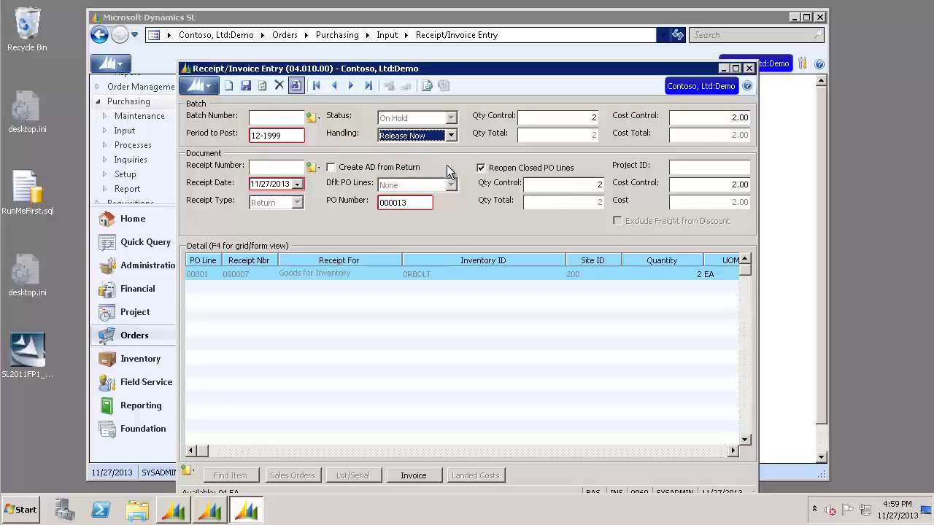
pyautogui.click(247, 86)
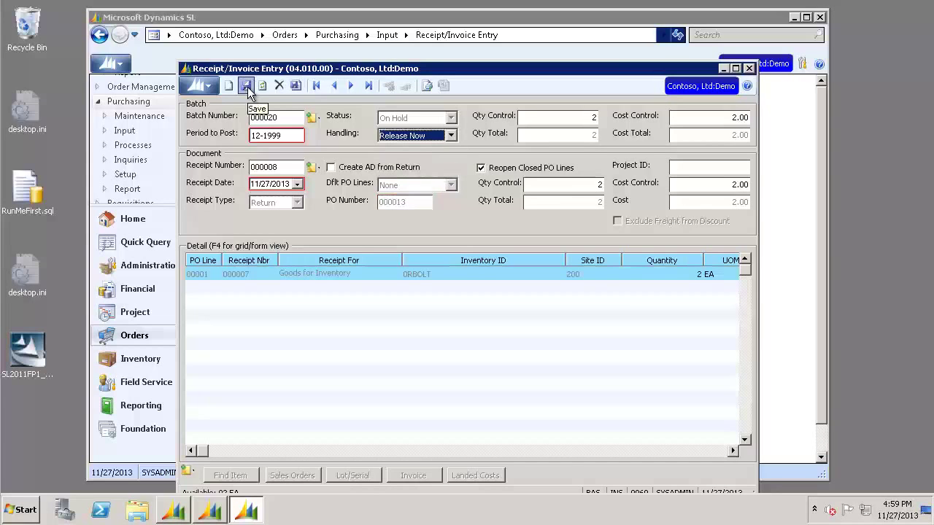
# Step: Finish the return entry at the Batch insert level to release the batch, and dismiss the process status
pyautogui.click(297, 86)
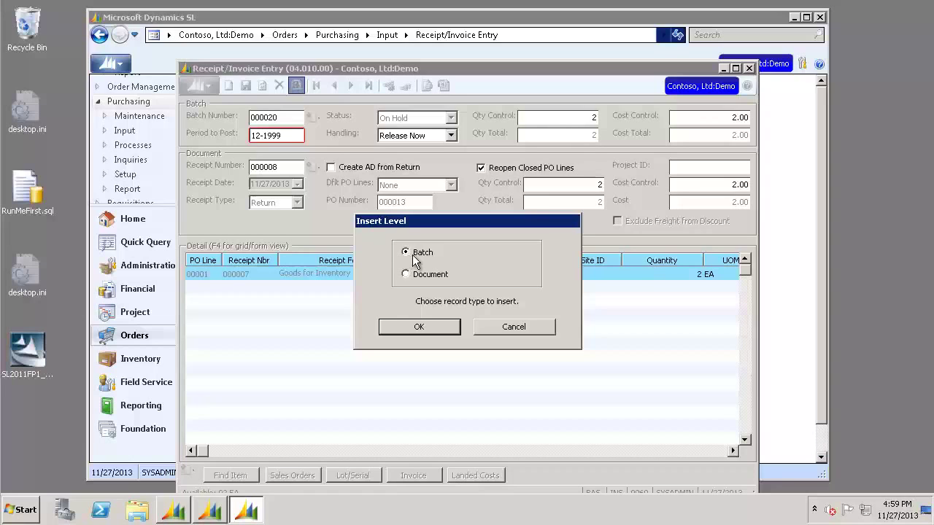
pyautogui.click(431, 327)
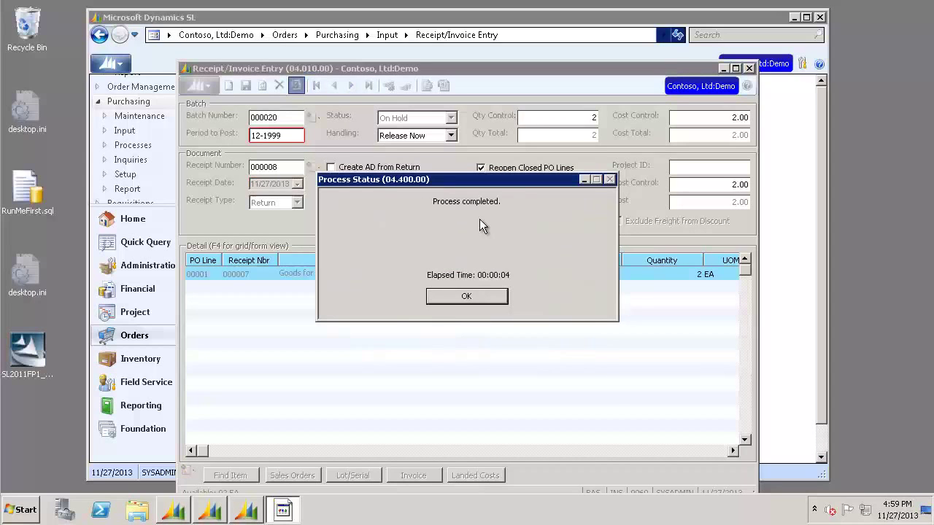
pyautogui.click(466, 296)
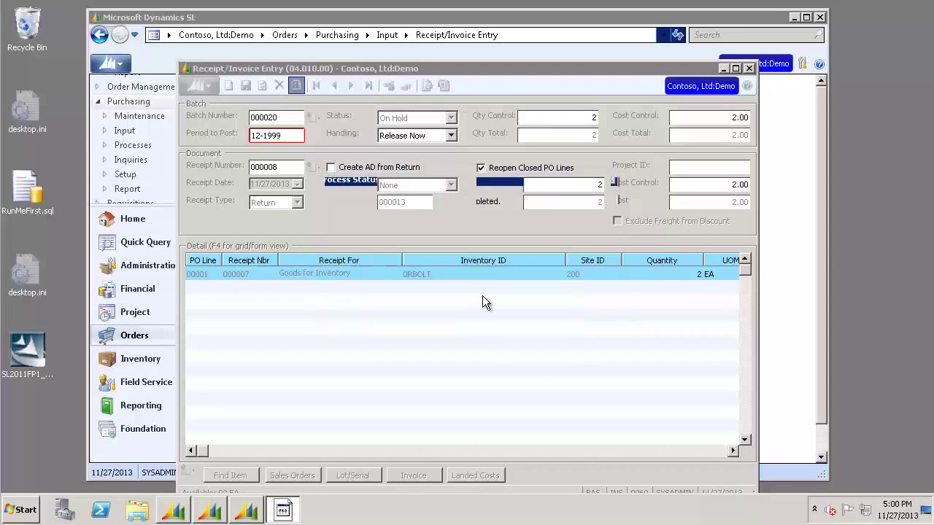